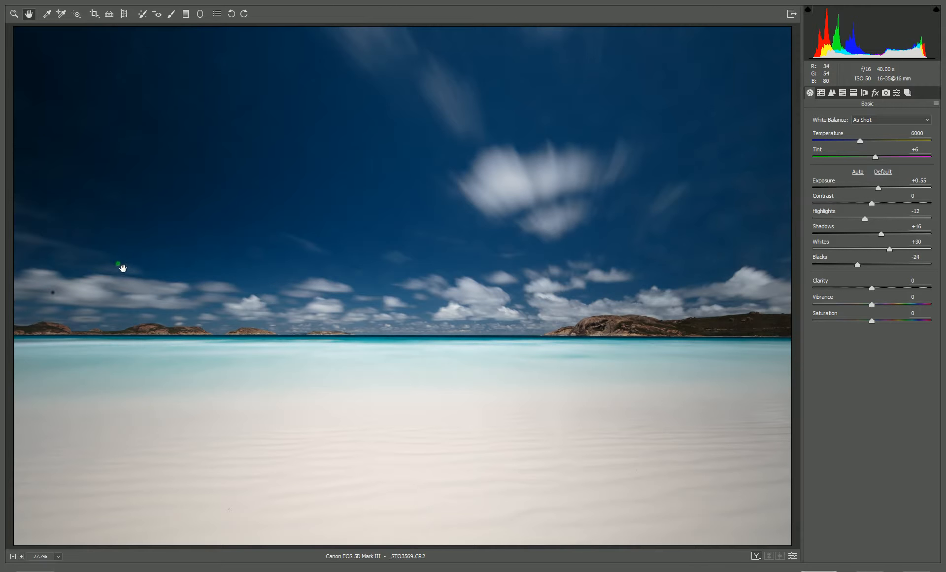
Zoom in on the sky and heal the dust spot among the clouds with Spot Removal, auto-patching its source.
key("z")
right_click(60, 291)
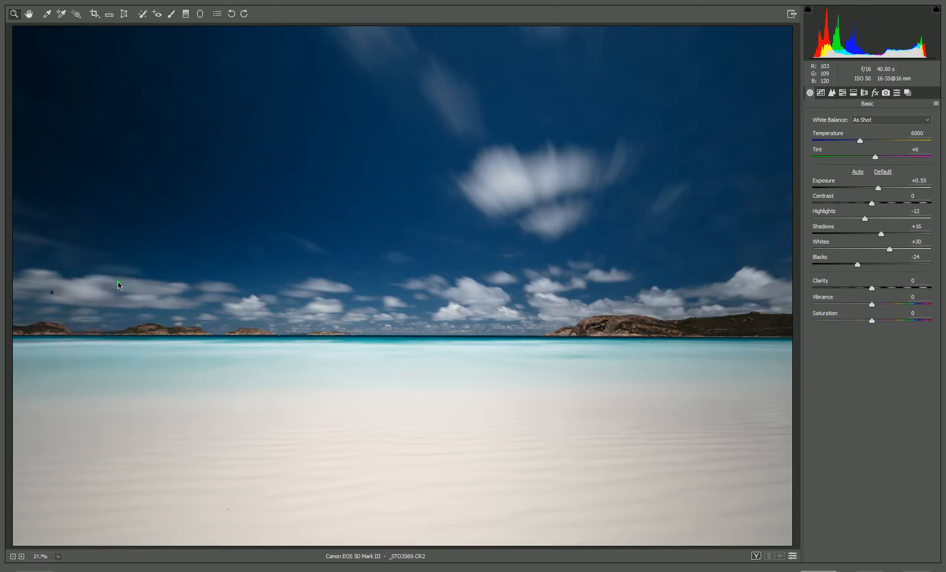
left_click(106, 315)
key("ctrl+0")
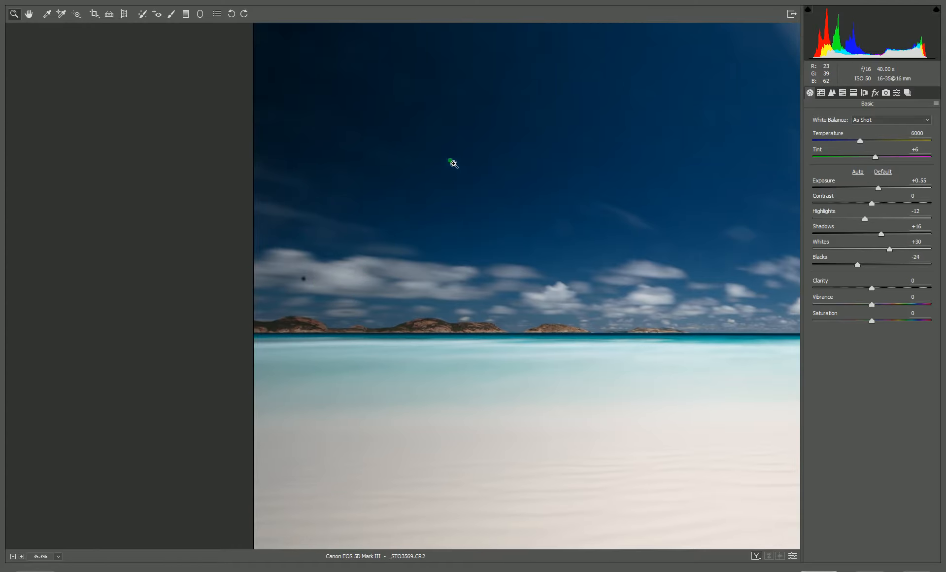
left_click(143, 14)
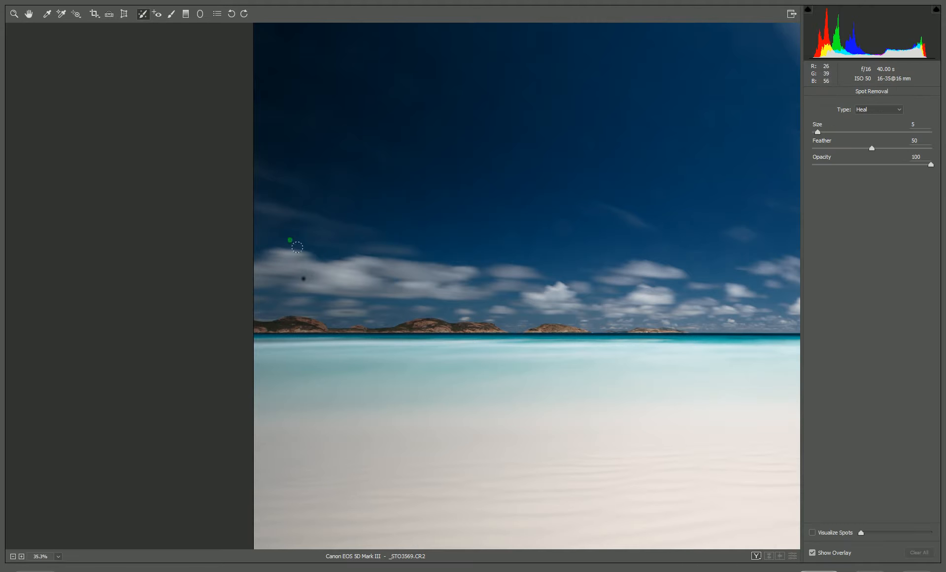
left_click(304, 279)
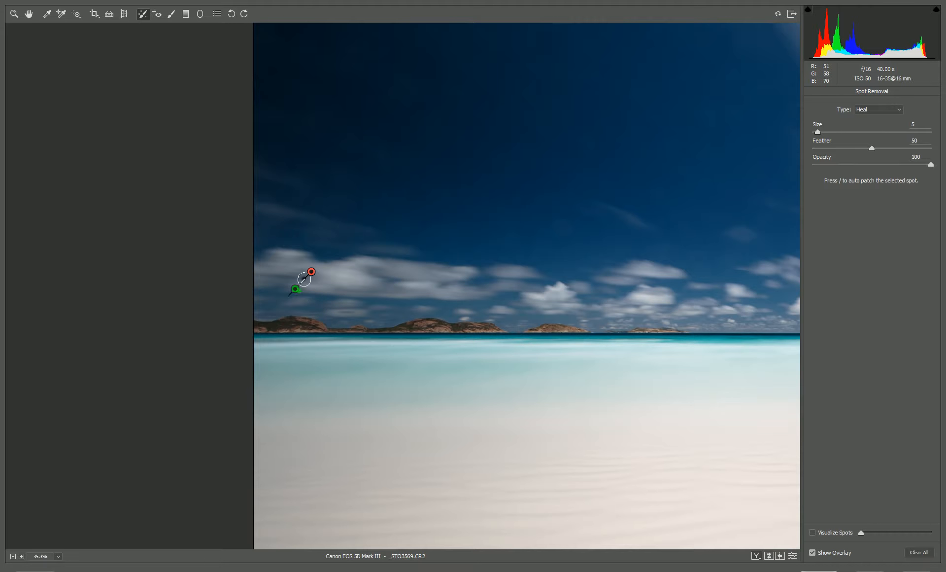
key("slash")
left_click_drag(504, 118, 326, 264)
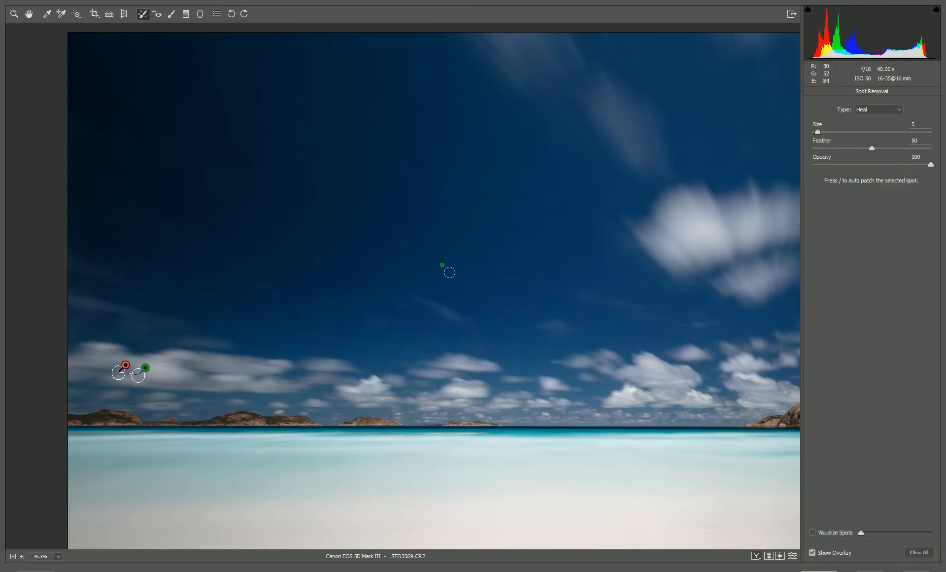
Fit the image to the view and open it in Photoshop.
key("h")
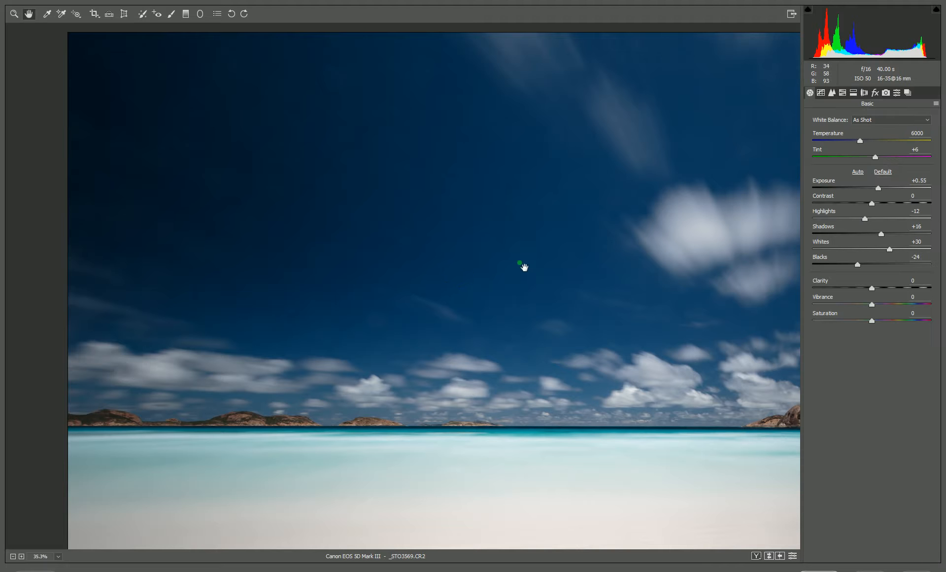
left_click_drag(598, 266, 243, 349)
right_click(386, 239)
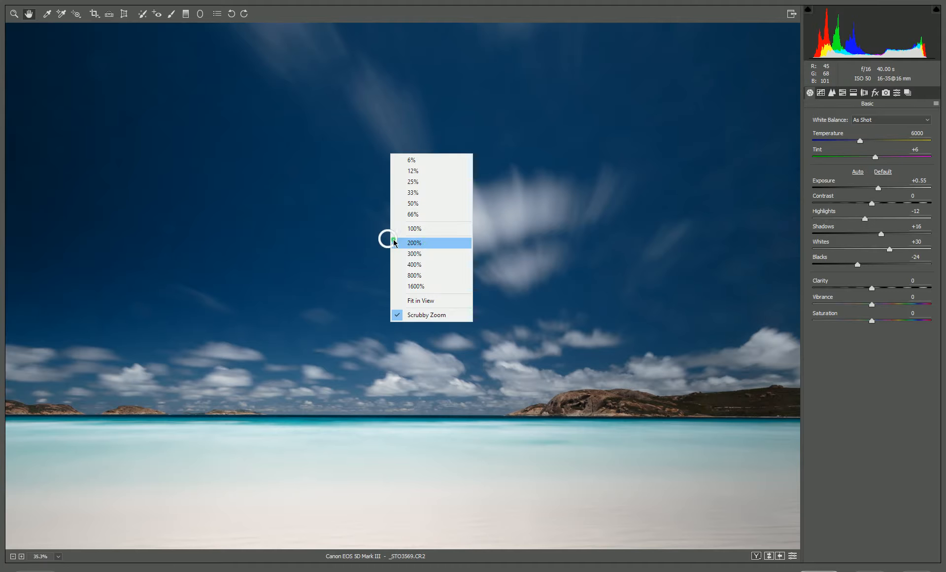
left_click(437, 183)
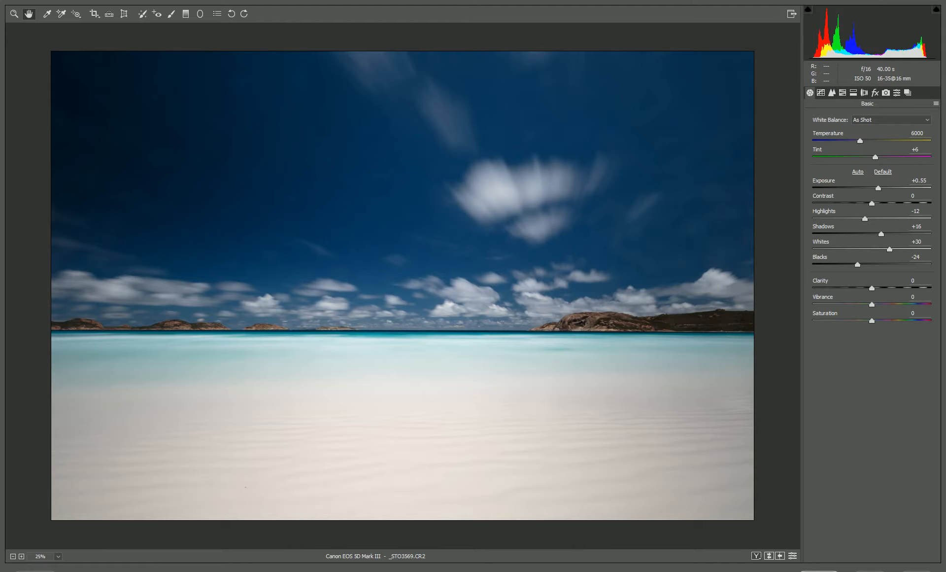
left_click(820, 571)
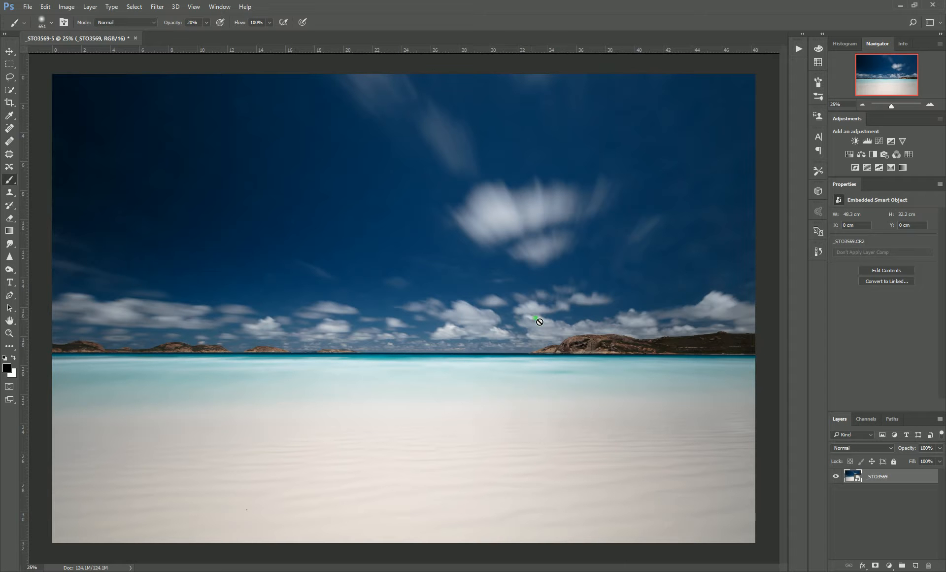
Select the sky above the horizon with the Quick Selection tool, subtracting the islands from the selection.
left_click(9, 94)
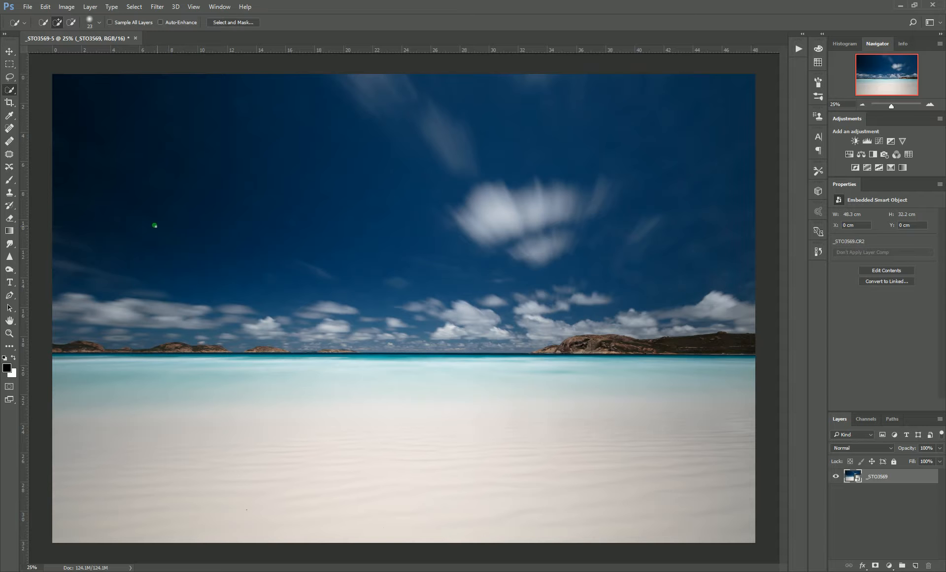
mouse_move(168, 220)
left_mouse_down()
mouse_move(401, 202)
mouse_move(579, 220)
left_mouse_up()
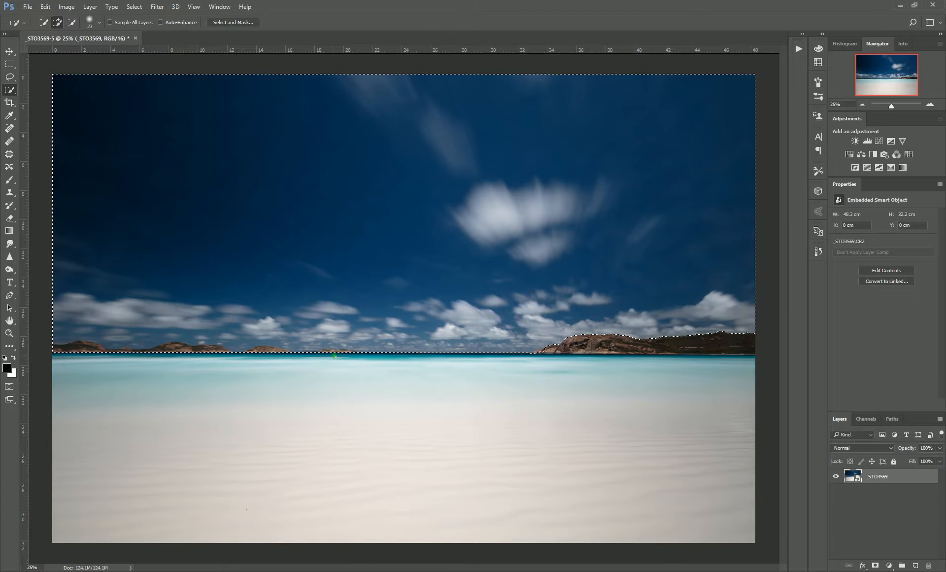
key("alt")
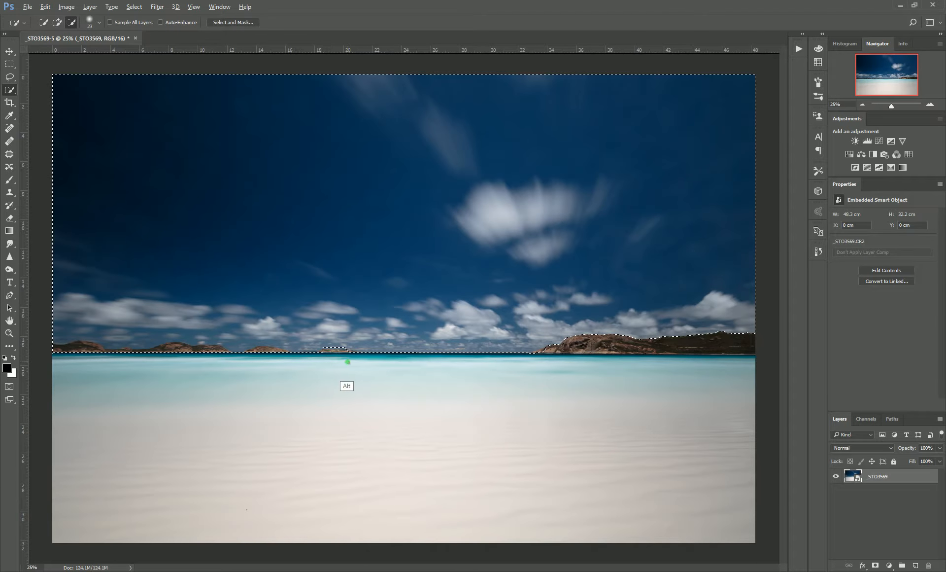
key("alt")
mouse_move(260, 351)
left_mouse_down()
mouse_move(248, 351)
mouse_move(276, 353)
left_mouse_up()
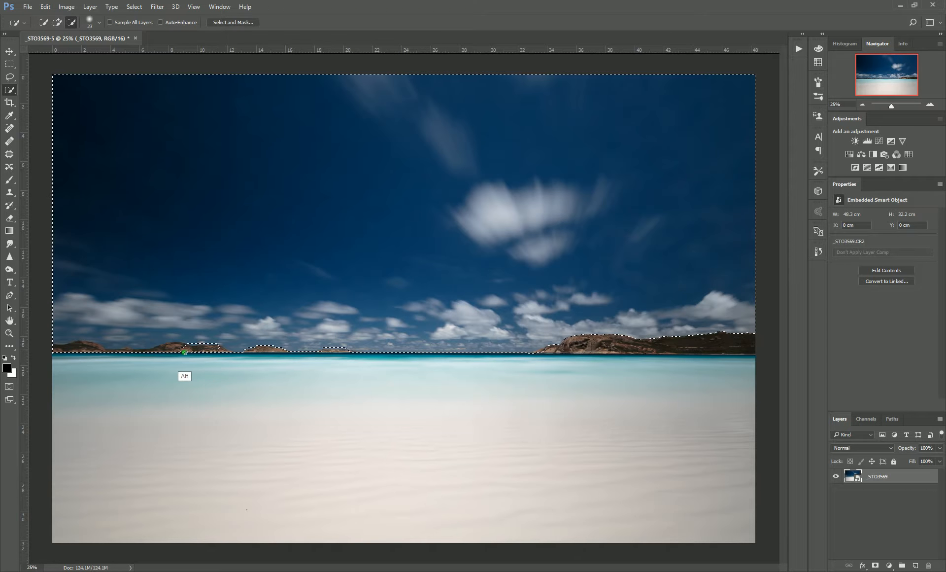
left_click_drag(161, 354, 96, 356)
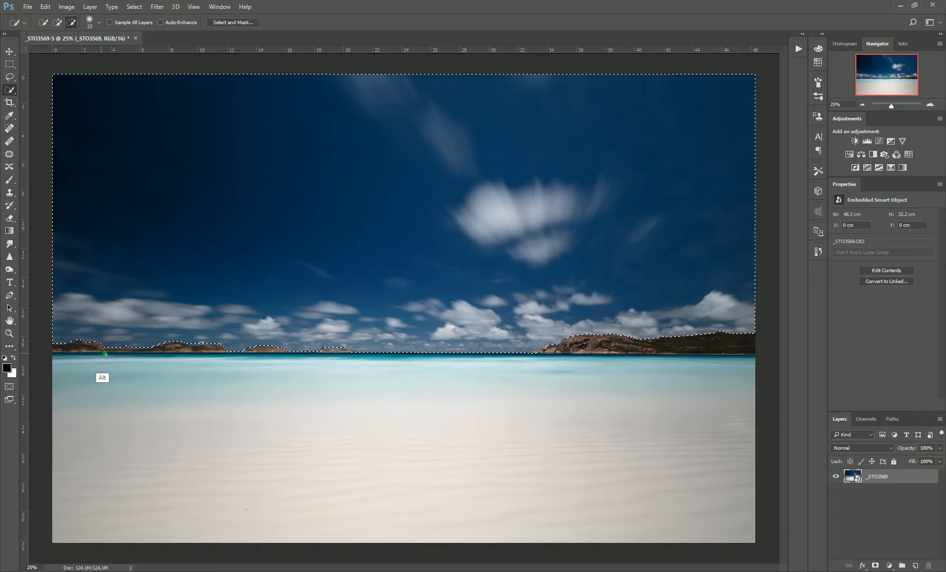
key("alt")
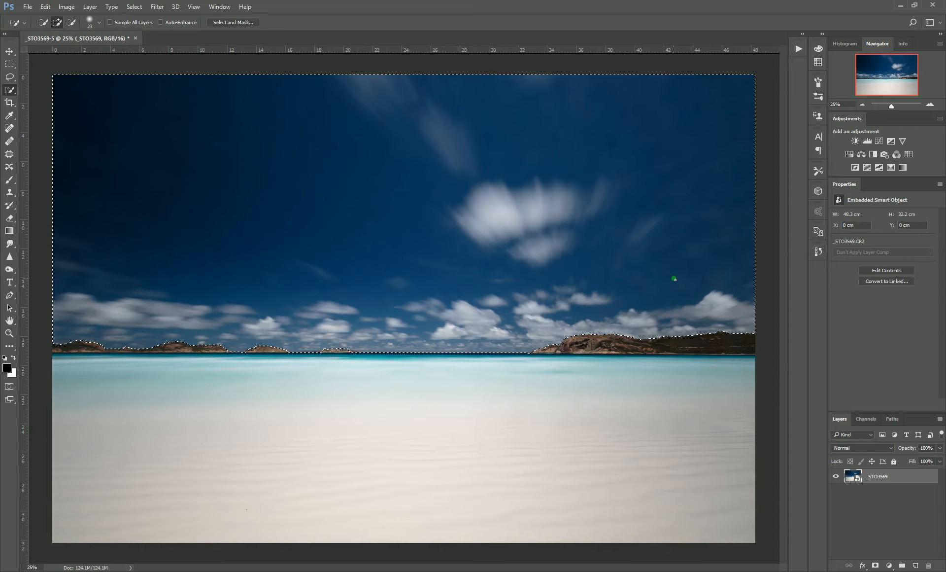
Create a new group masked by the sky selection and briefly inspect the mask.
left_click(906, 567)
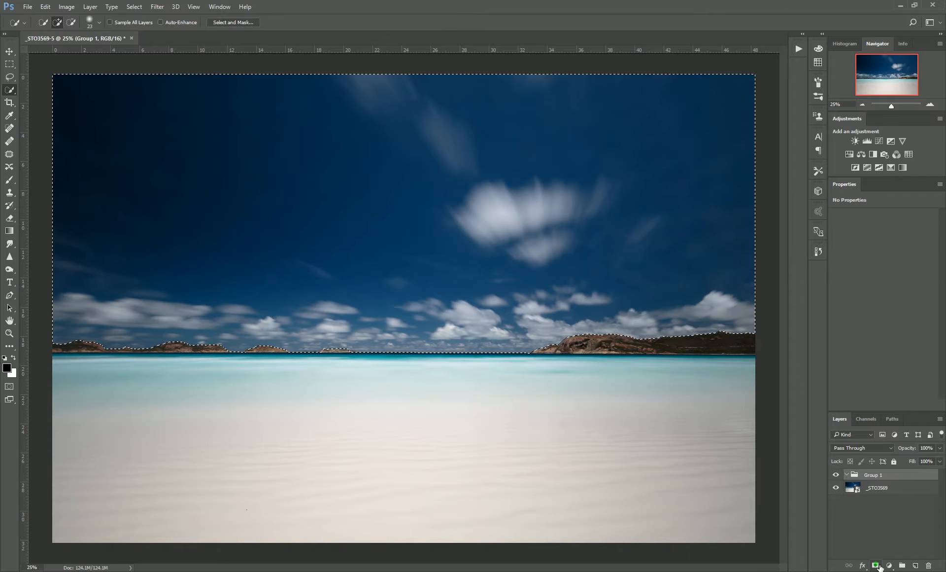
left_click(876, 565)
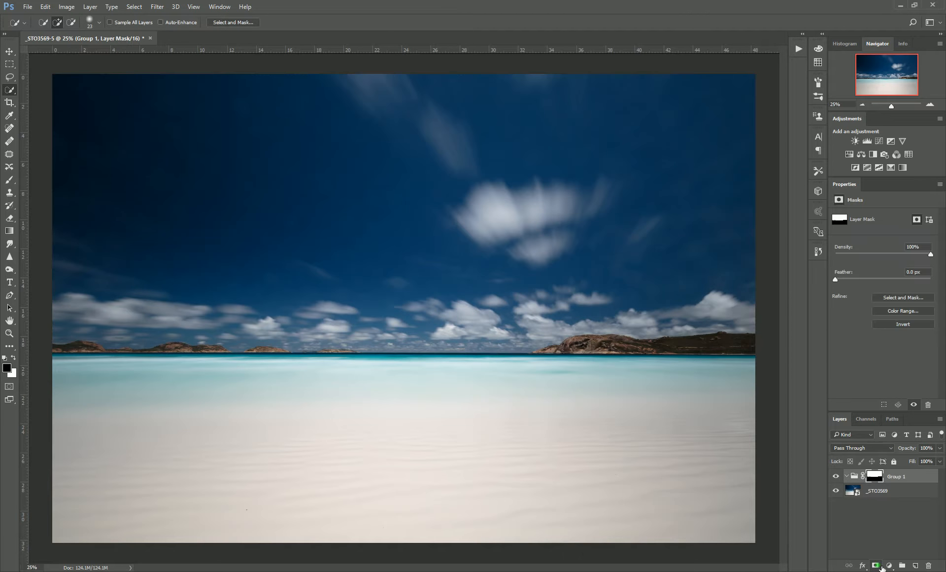
left_click(875, 475, "alt")
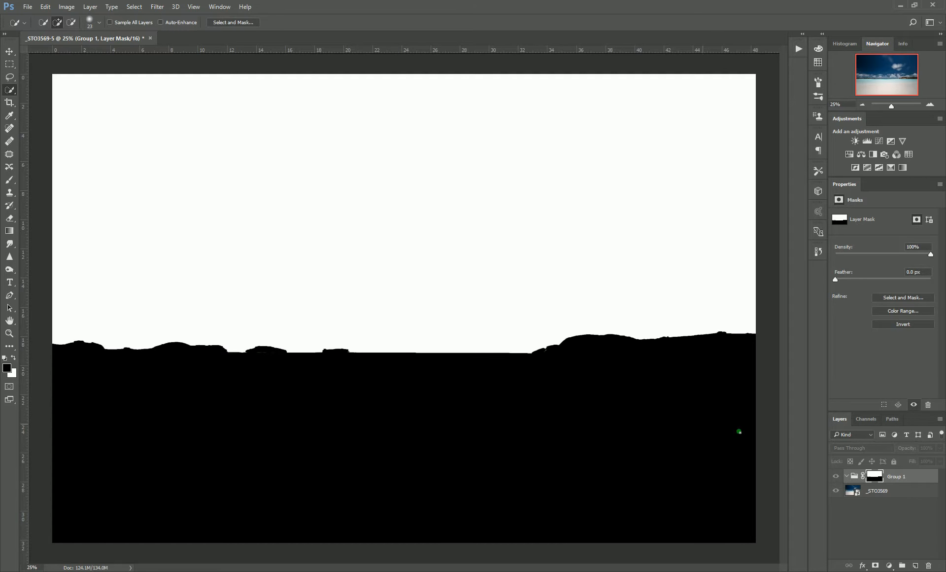
left_click(877, 479, "alt")
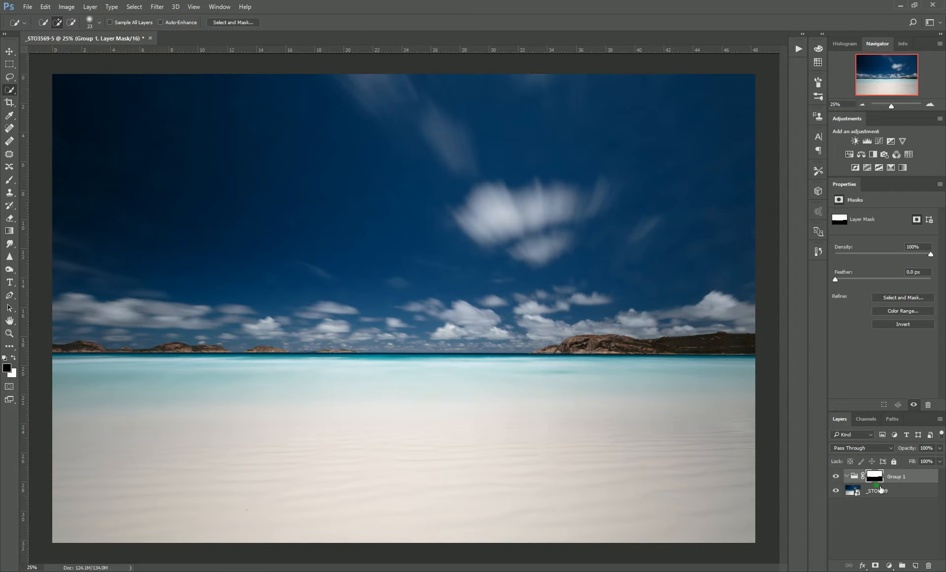
Add a new layer in the group and sample the dark upper sky and lighter lower sky as the two colours.
left_click(916, 566)
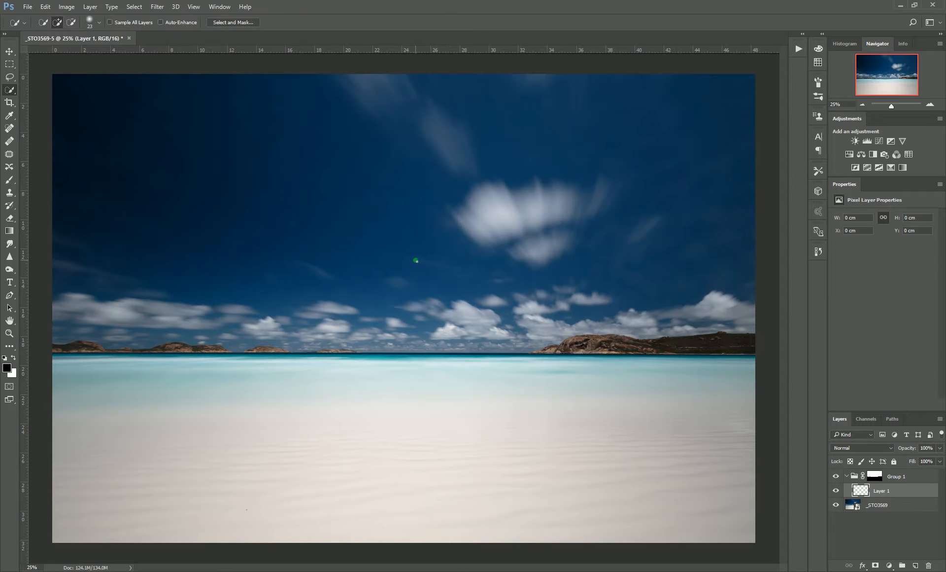
key("b")
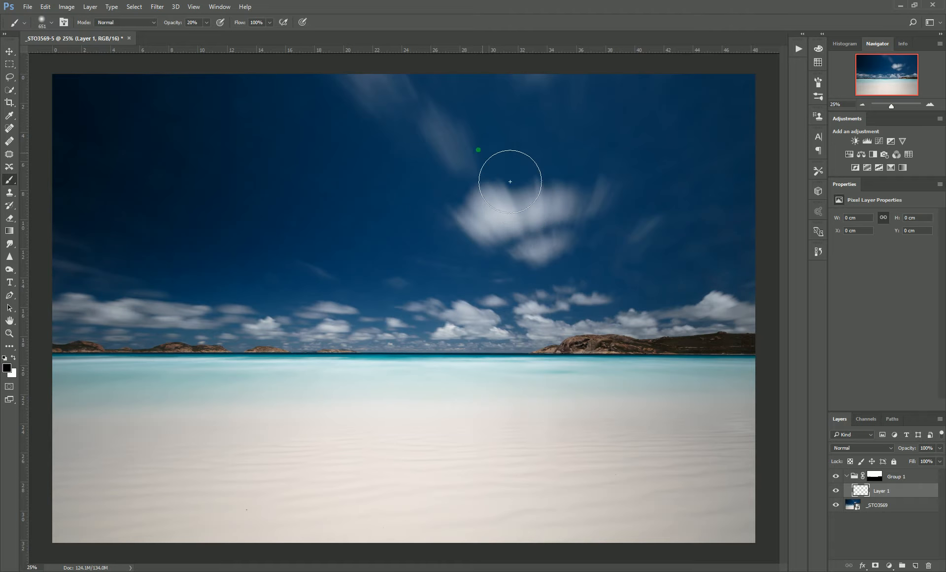
key("alt")
left_click(175, 84, "alt")
key("x")
key("alt")
left_click(431, 329, "alt")
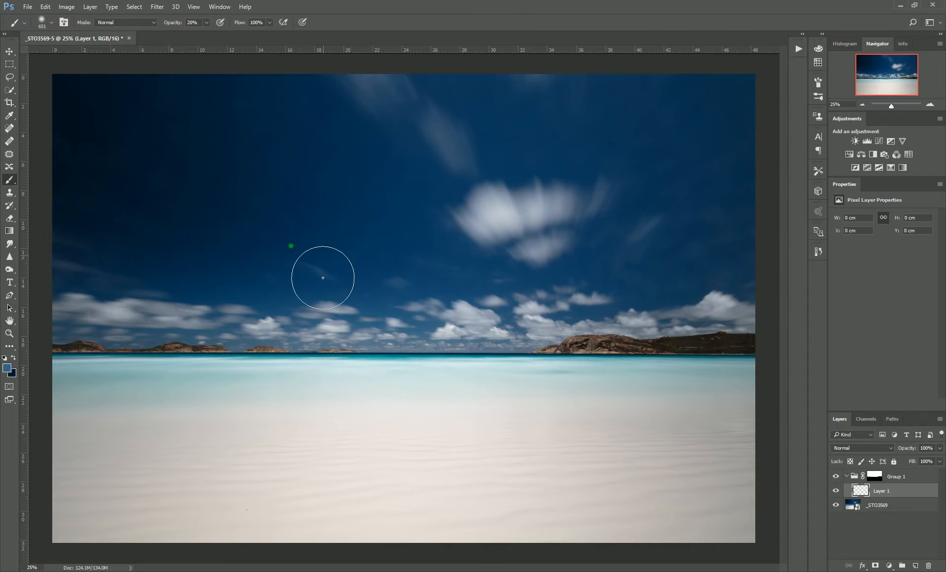
Draw a linear gradient on the new layer from the horizon up to the top of the sky.
left_click(10, 233)
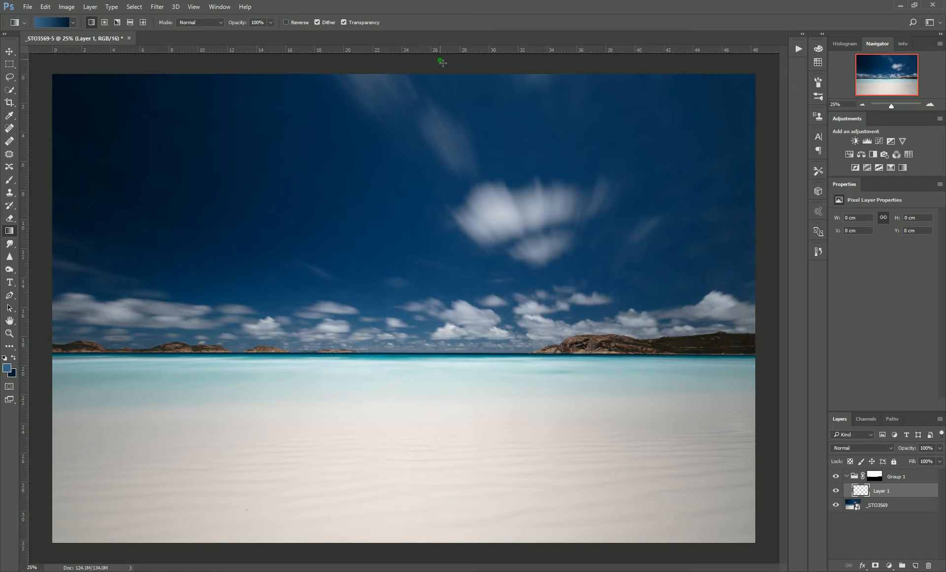
left_click_drag(416, 356, 438, 73)
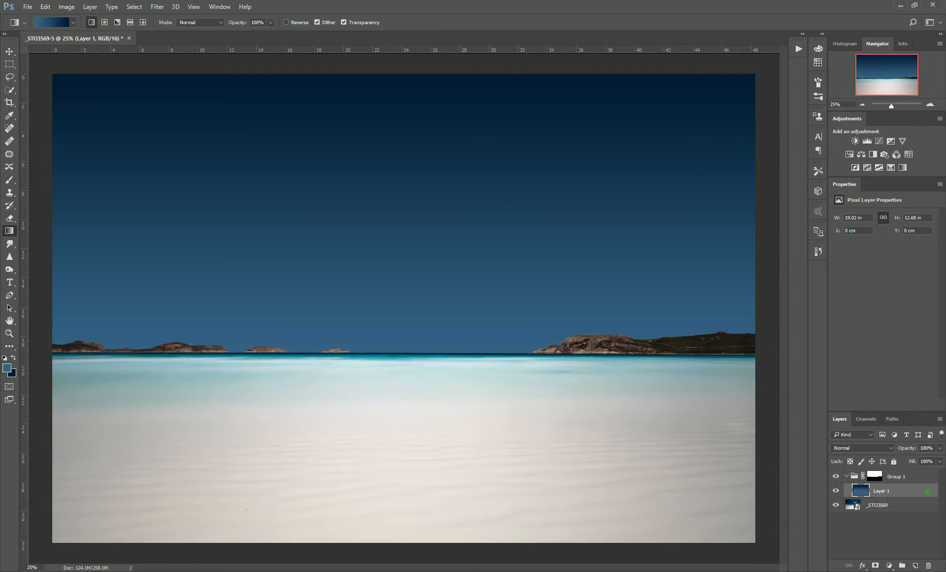
In the layer's Blending Options, pull down and split the Underlying Layer Blend If white slider so the clouds show through.
right_click(930, 495)
left_click(871, 36)
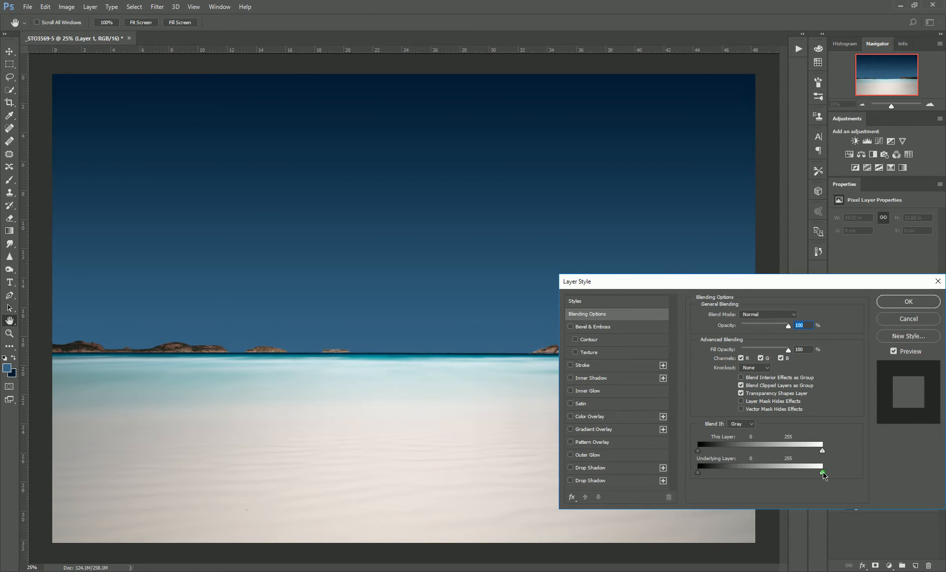
left_click_drag(807, 474, 778, 474)
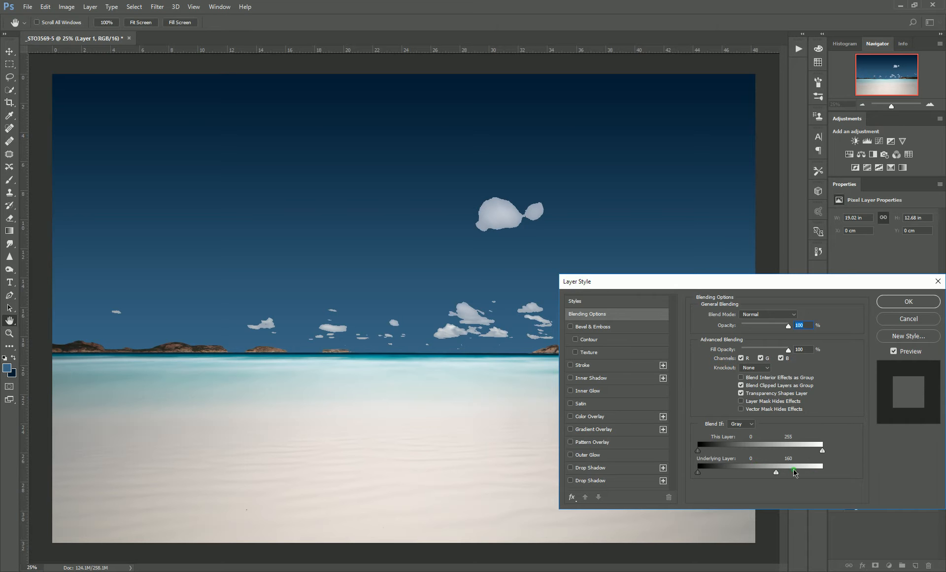
mouse_move(777, 475)
left_mouse_down()
mouse_move(729, 474)
mouse_move(744, 474)
left_mouse_up()
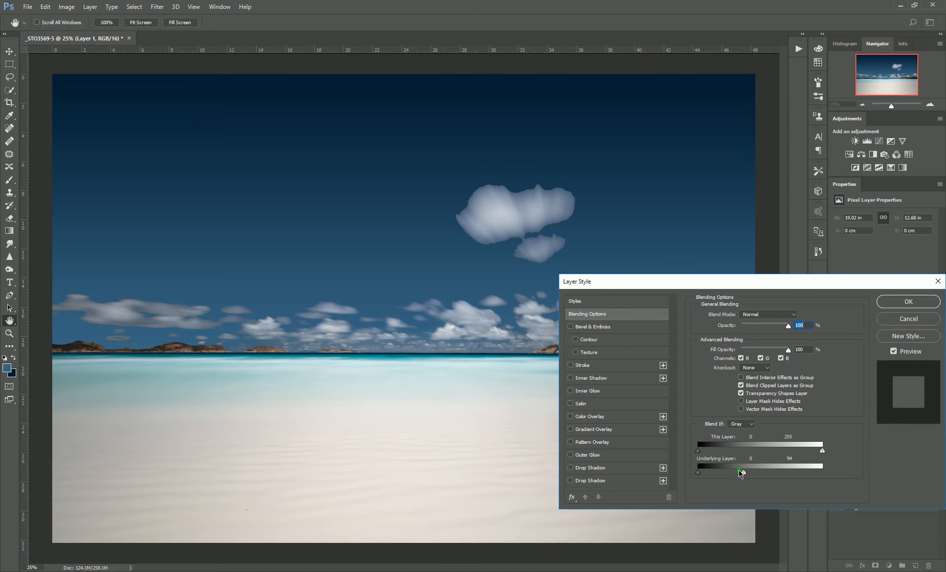
key("alt")
left_click_drag(742, 474, 717, 475)
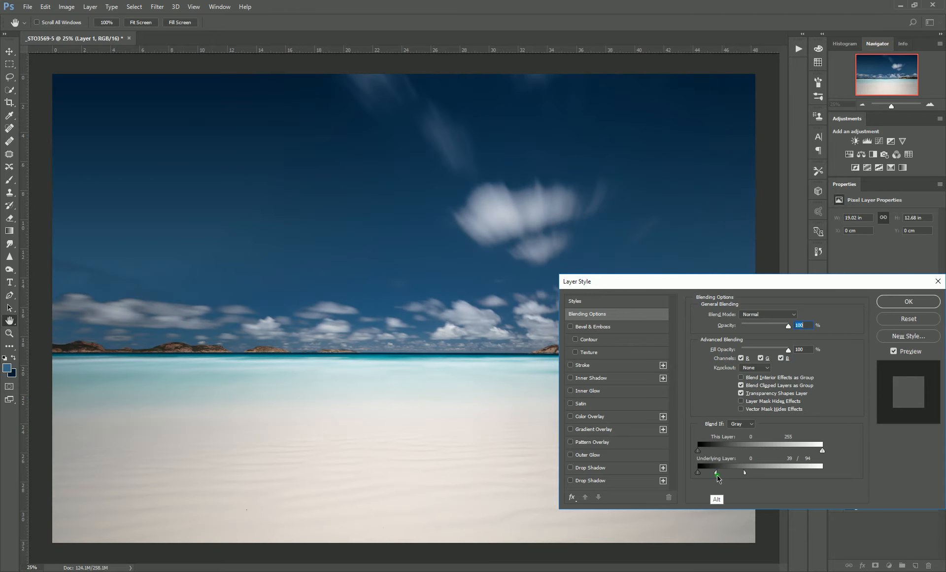
left_click_drag(725, 477, 701, 475)
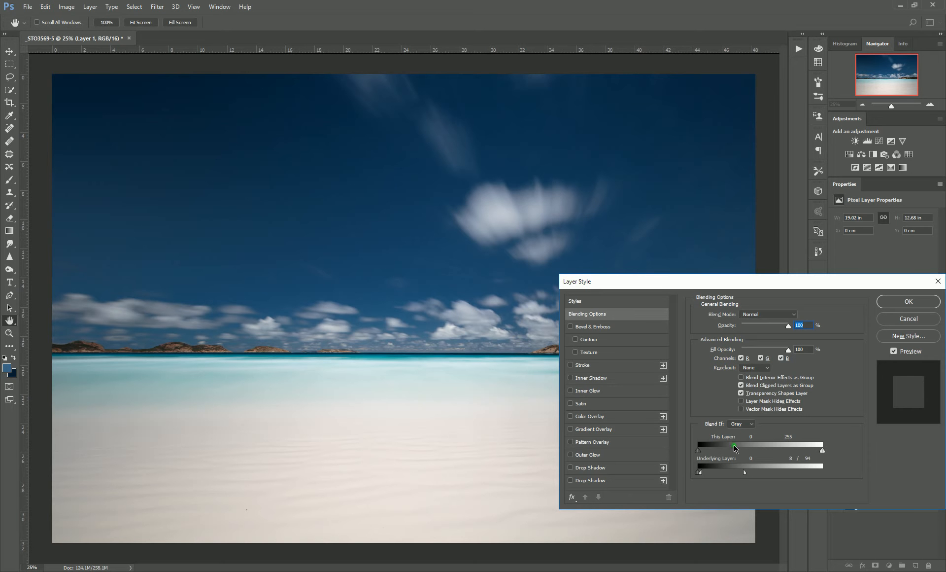
mouse_move(745, 475)
left_mouse_down()
mouse_move(723, 475)
mouse_move(730, 474)
left_mouse_up()
left_click_drag(707, 472, 718, 474)
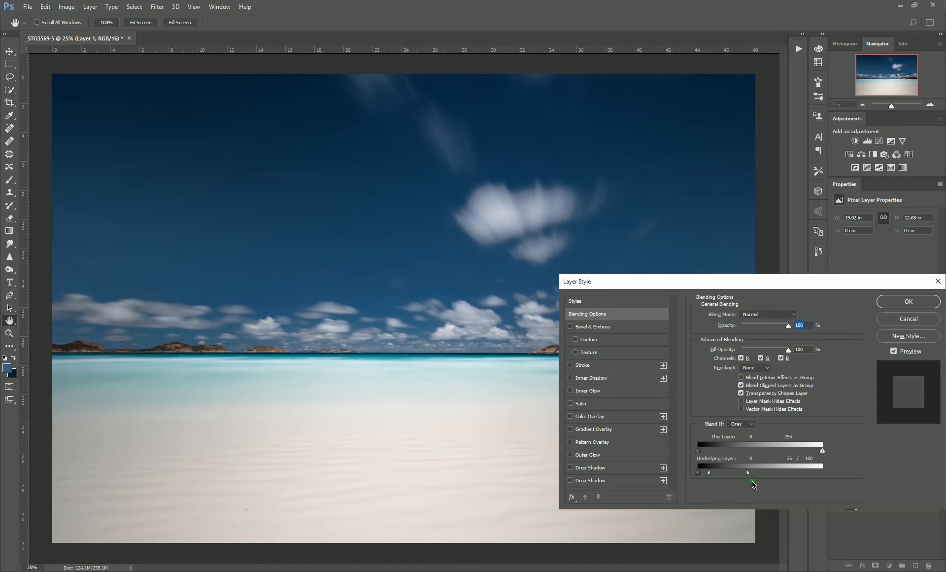
key("alt")
left_click_drag(748, 473, 756, 475)
left_click_drag(748, 475, 747, 475)
left_click(911, 301)
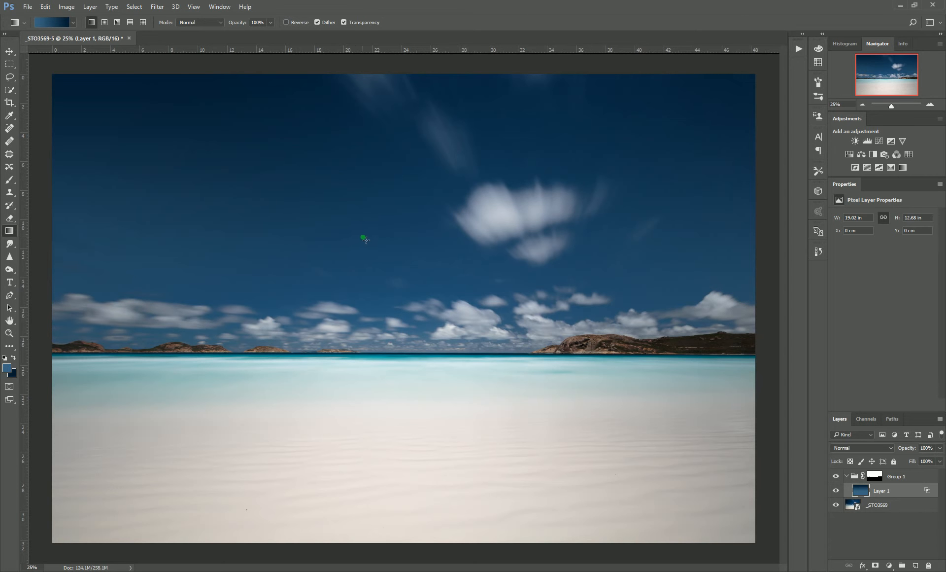
Zoom in on the gradient sky and apply Add Noise at 0.2%, Gaussian and monochromatic, to the gradient layer.
key("h")
right_click(291, 188)
left_click(330, 211)
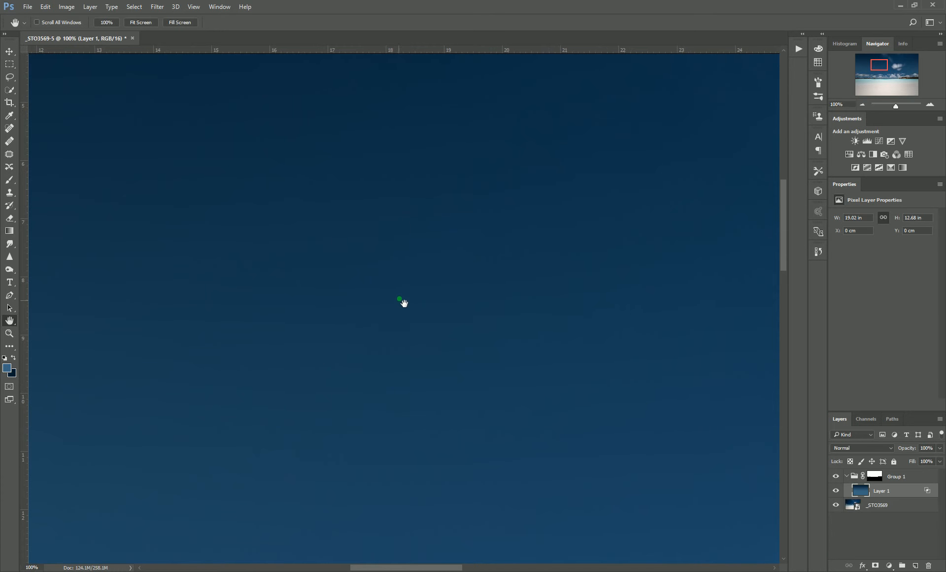
left_click_drag(400, 255, 433, 317)
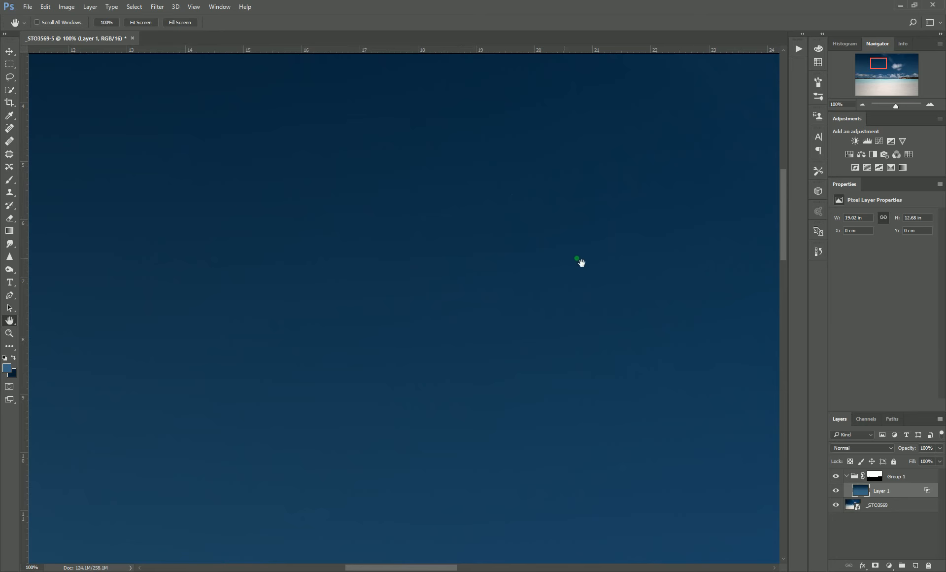
left_click_drag(419, 265, 599, 260)
left_click_drag(511, 260, 402, 249)
left_click(159, 10)
mouse_move(209, 143)
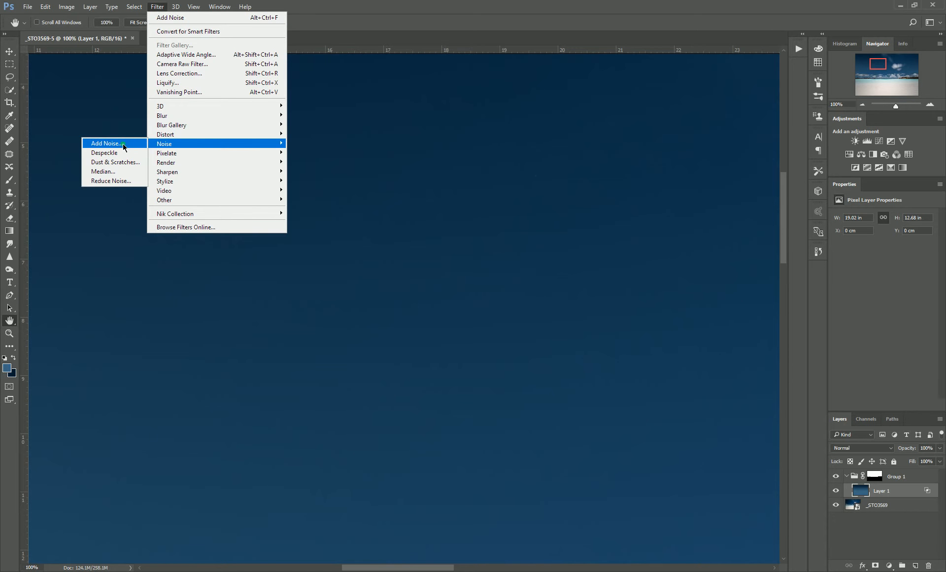
left_click(105, 143)
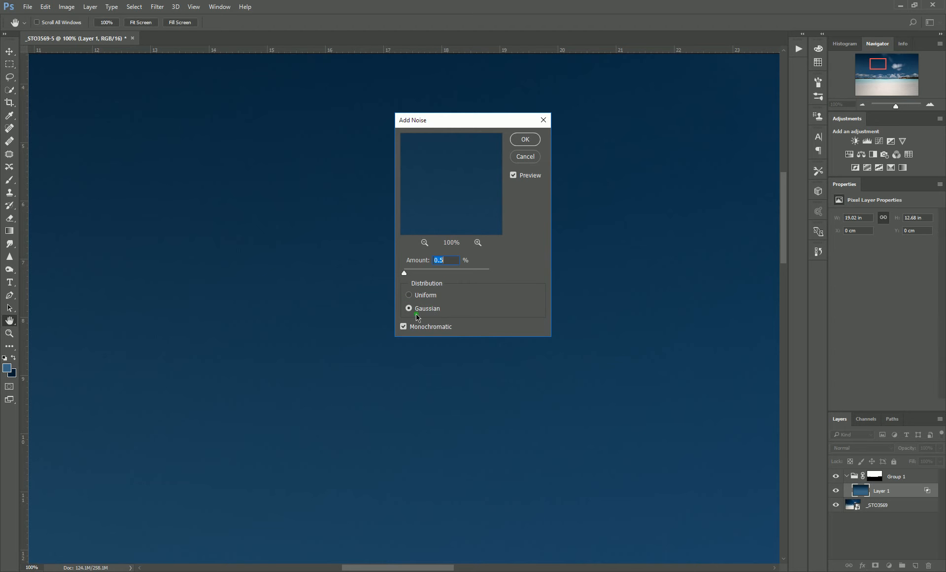
left_click(457, 266)
left_click_drag(455, 266, 434, 264)
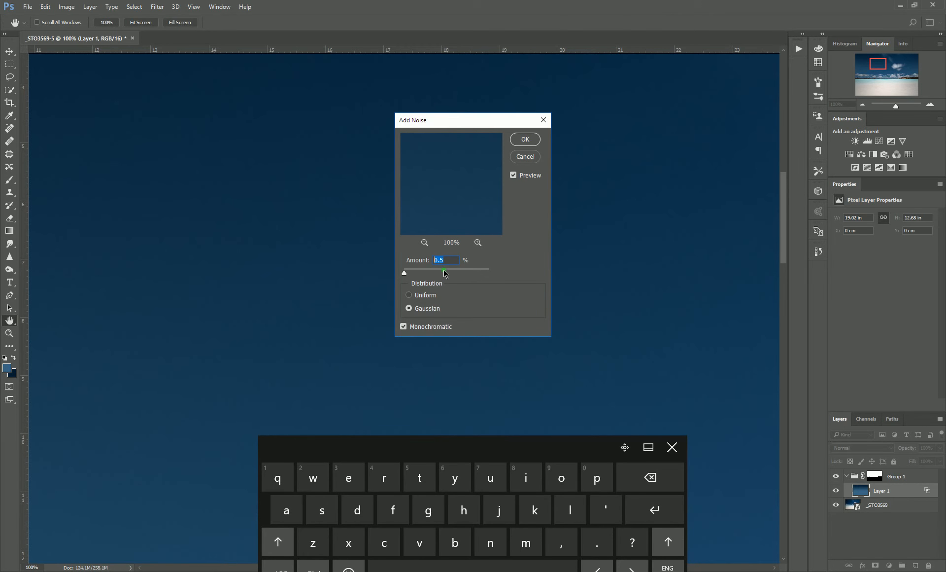
key("BackSpace")
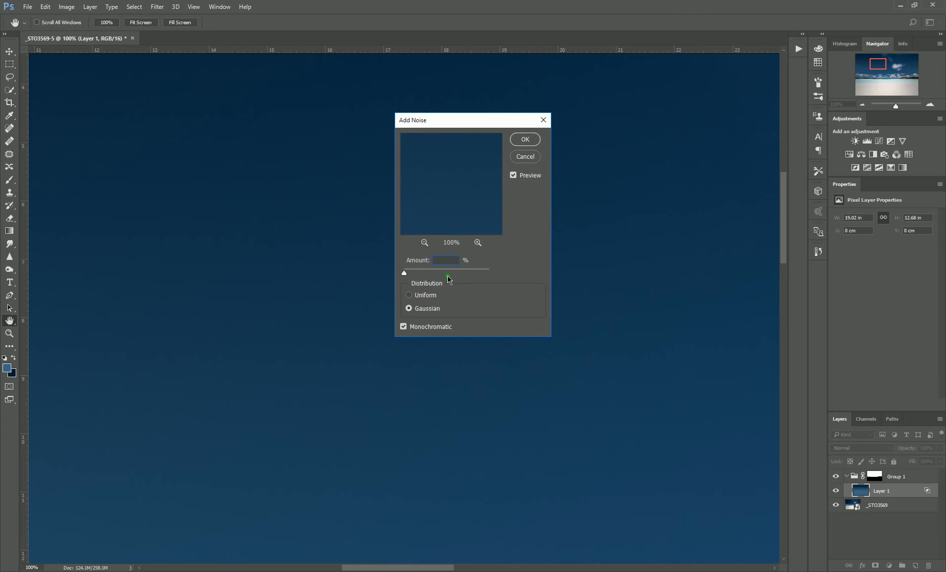
type(".1")
key("BackSpace")
type("2")
left_click(526, 139)
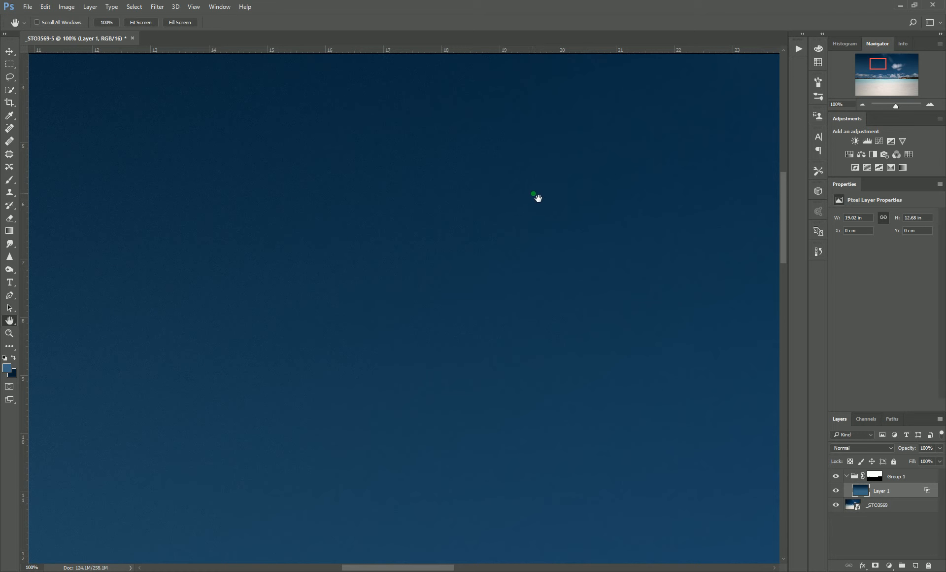
Paint on the group's mask with a black brush at 20% opacity along the horizon and islands, checking the mask on its own.
key("ctrl+minus")
key("ctrl+minus")
key("ctrl+minus")
key("ctrl+minus")
key("ctrl+minus")
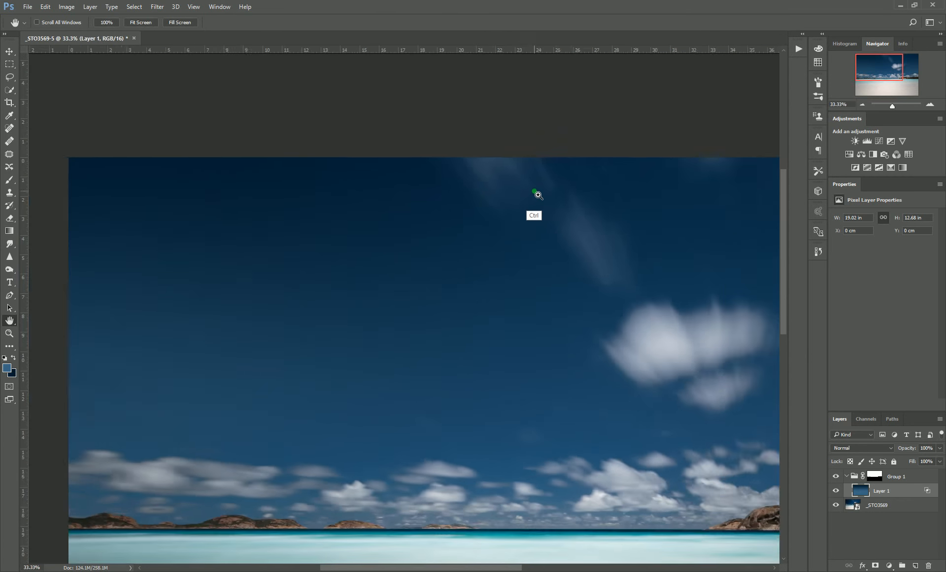
key("ctrl+plus")
key("ctrl+plus")
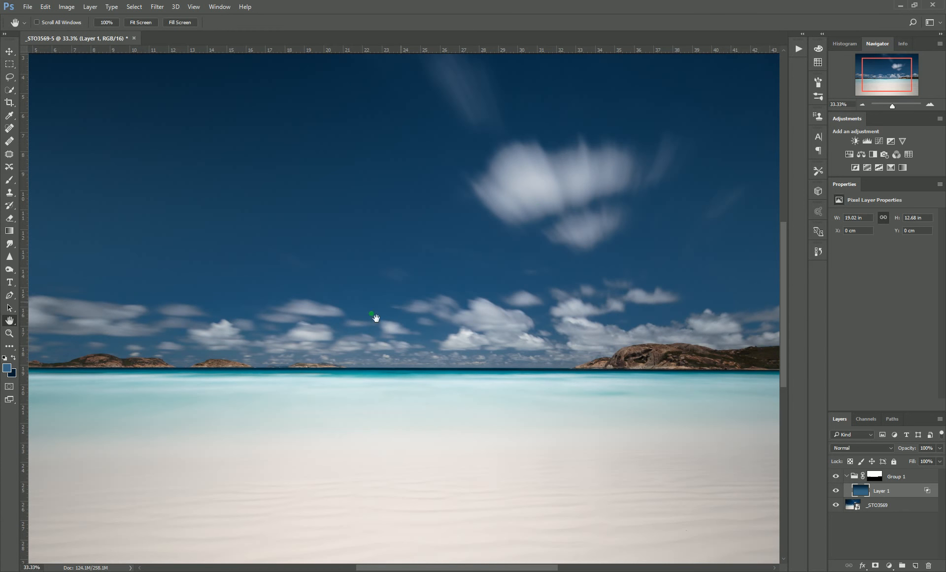
left_click_drag(212, 351, 354, 325)
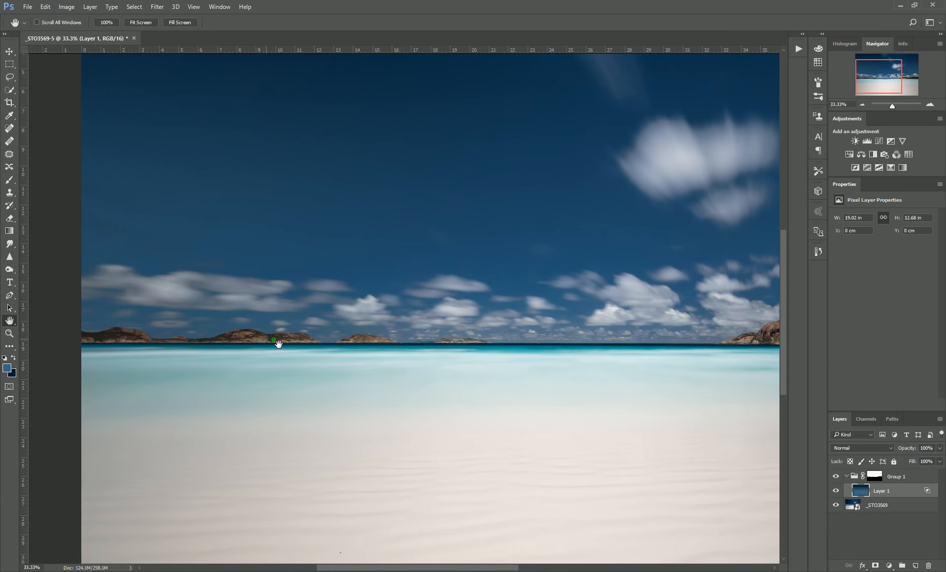
left_click(881, 478)
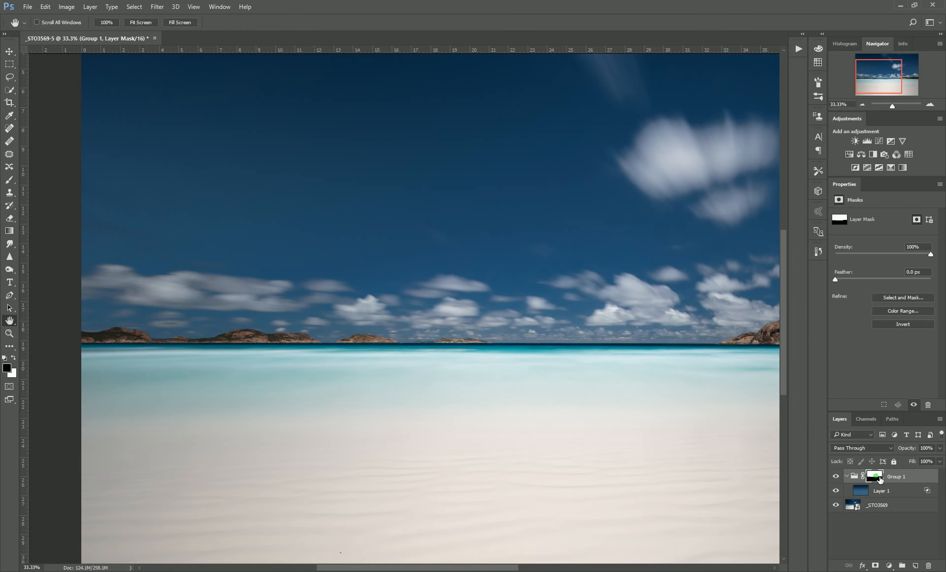
key("b")
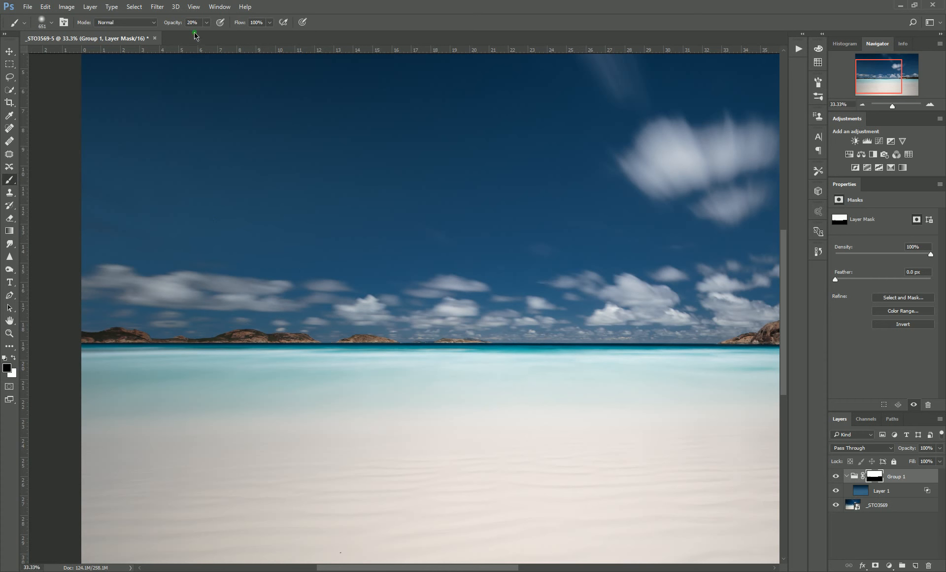
mouse_move(250, 336)
left_mouse_down()
mouse_move(221, 333)
mouse_move(234, 333)
mouse_move(223, 334)
mouse_move(246, 352)
mouse_move(237, 458)
mouse_move(262, 274)
mouse_move(271, 345)
left_mouse_up()
mouse_move(220, 364)
left_mouse_down()
mouse_move(207, 377)
mouse_move(168, 346)
mouse_move(130, 373)
mouse_move(177, 369)
mouse_move(90, 330)
left_mouse_up()
left_click_drag(595, 387, 376, 349)
mouse_move(519, 376)
left_mouse_down()
mouse_move(481, 359)
mouse_move(368, 359)
mouse_move(460, 369)
left_mouse_up()
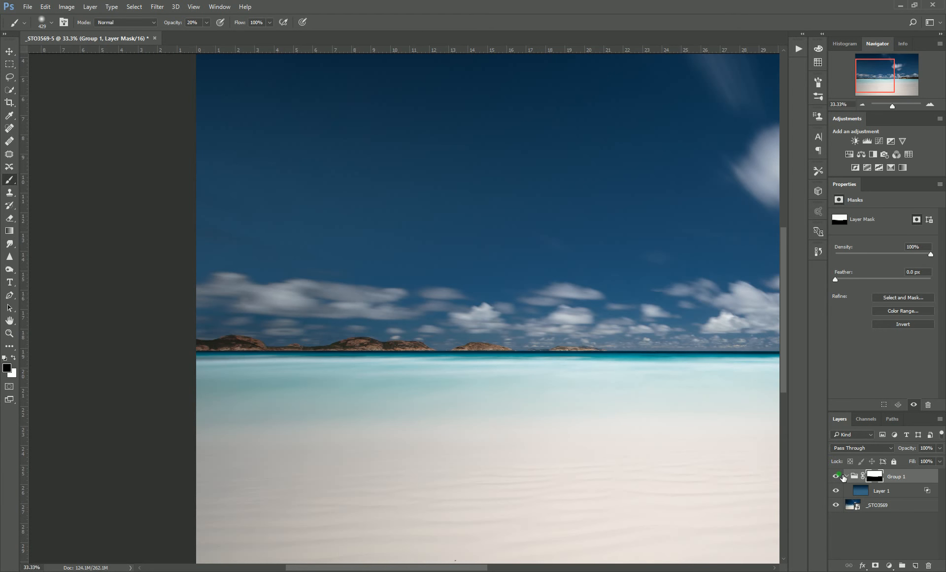
left_click(875, 476, "alt")
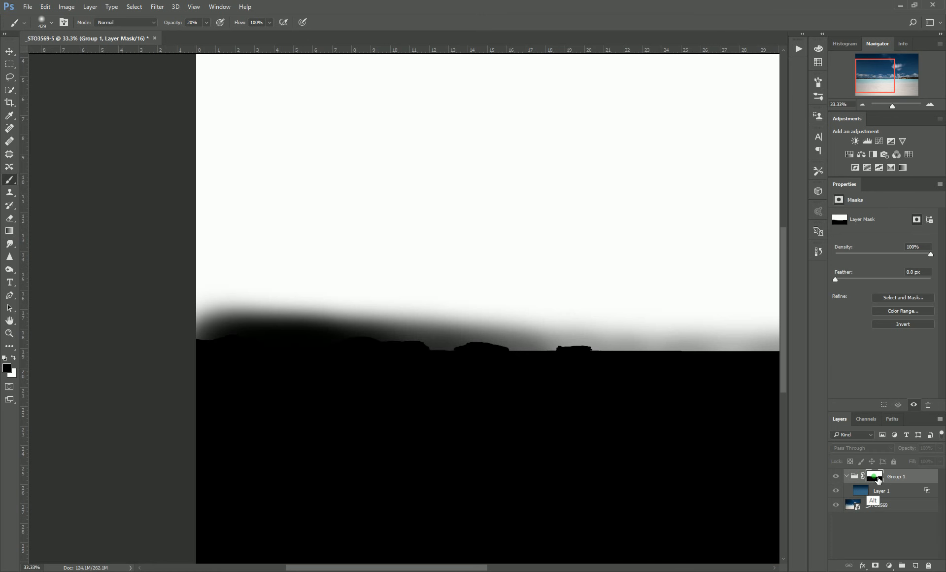
left_click(876, 476, "alt")
left_click_drag(711, 397, 494, 445)
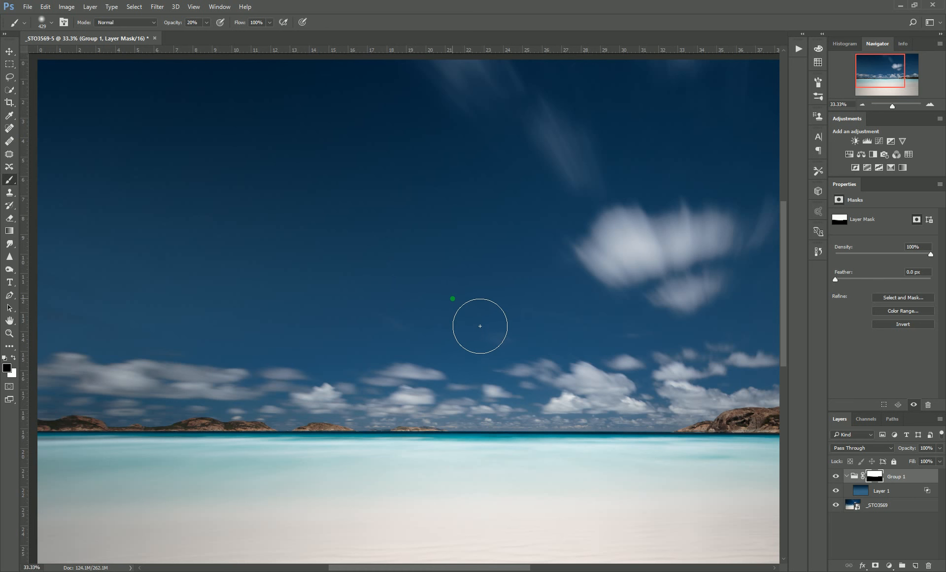
Add a Vibrance adjustment above the gradient layer with Vibrance +24 and Saturation +4, toggling it to compare.
key("ctrl+minus")
key("ctrl+minus")
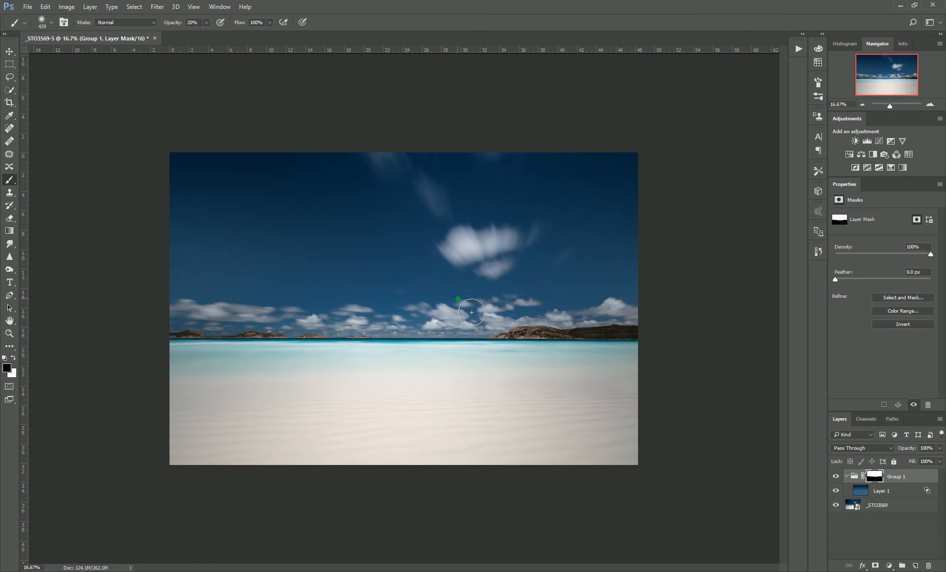
key("ctrl+plus")
key("ctrl+minus")
left_click(889, 491)
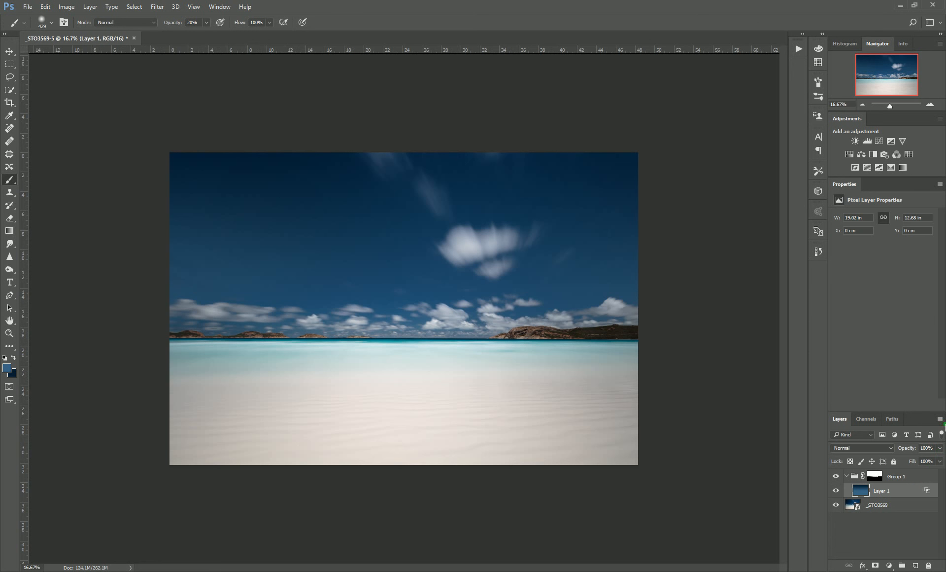
left_click(903, 141)
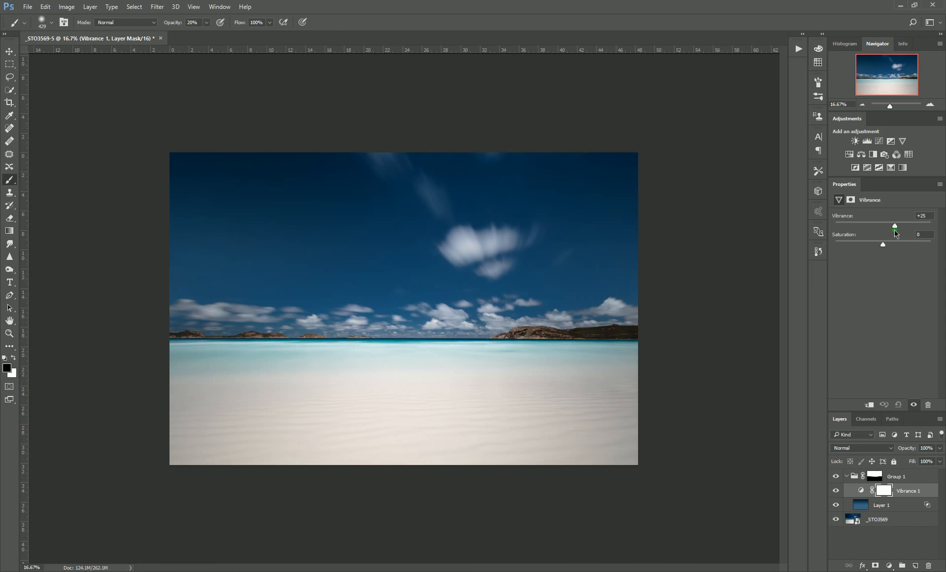
left_click_drag(883, 244, 895, 226)
left_click(836, 490)
left_click(837, 490)
key("ctrl+plus")
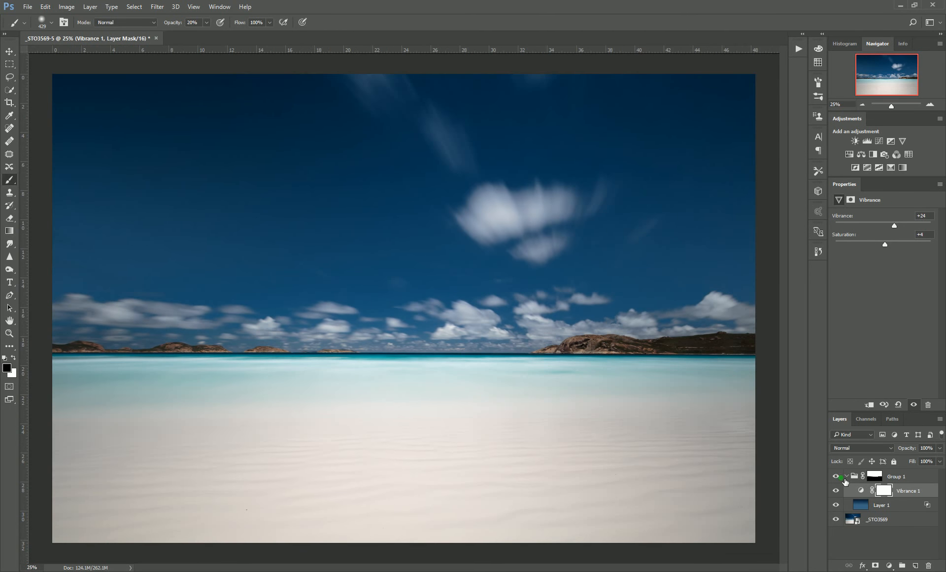
Toggle the group's visibility repeatedly to compare the original sky with the replaced sky.
left_click(841, 478)
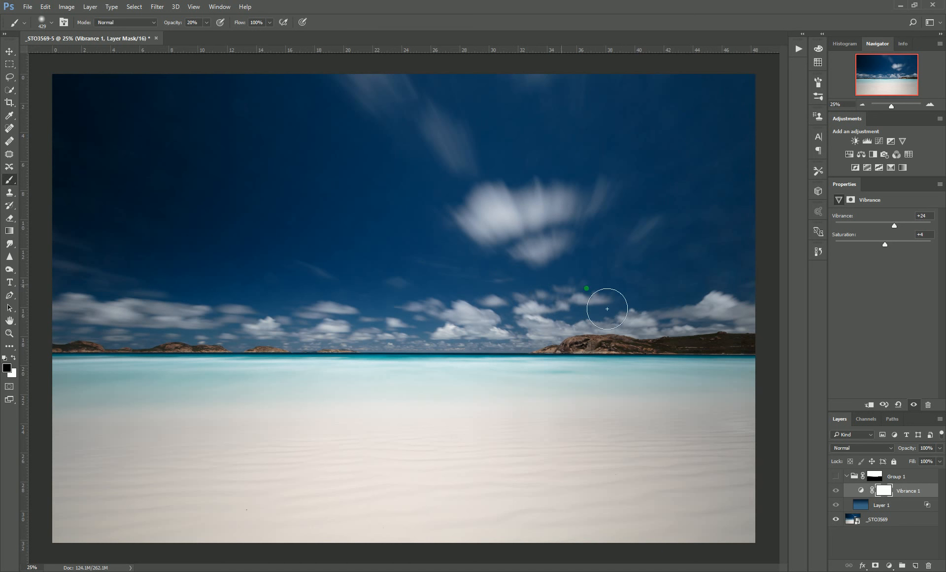
left_click(837, 476)
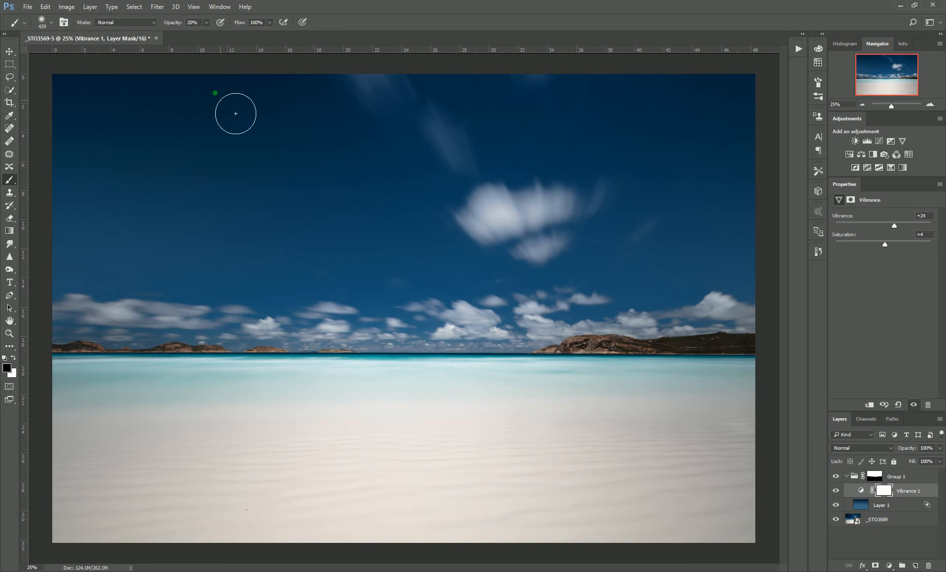
left_click(838, 478)
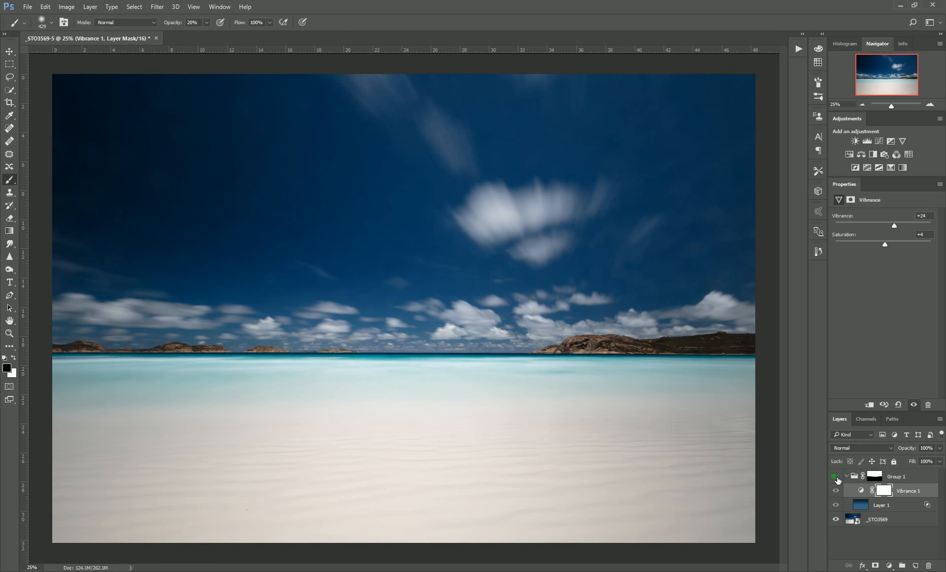
left_click(836, 477)
left_click(836, 477)
left_click(837, 477)
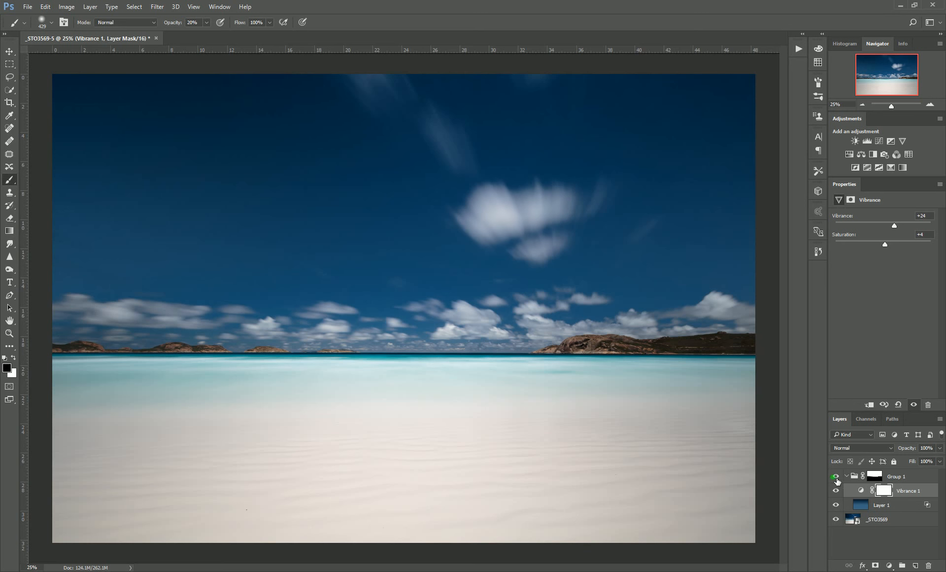
left_click(837, 477)
left_click(838, 478)
left_click(836, 476)
left_click(836, 476)
left_click(837, 477)
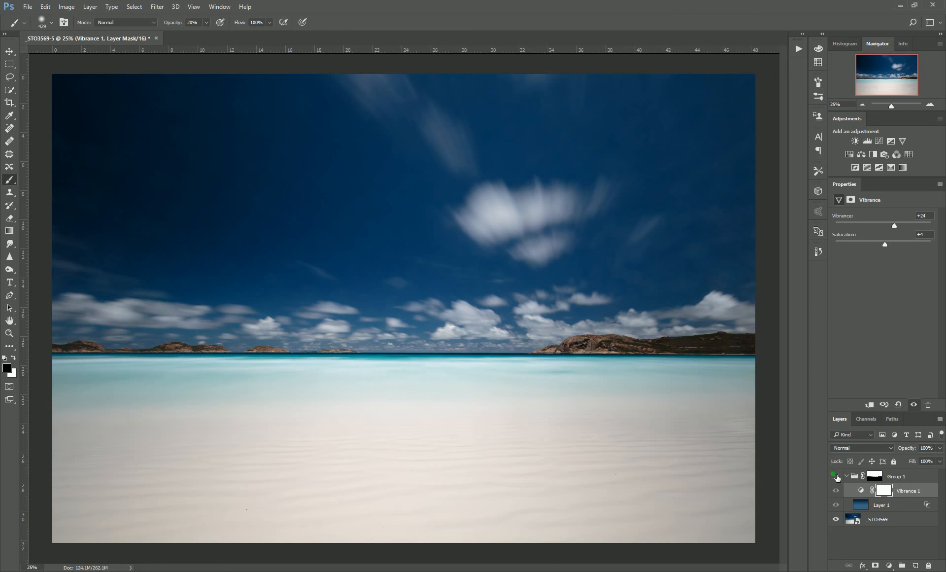
left_click(837, 477)
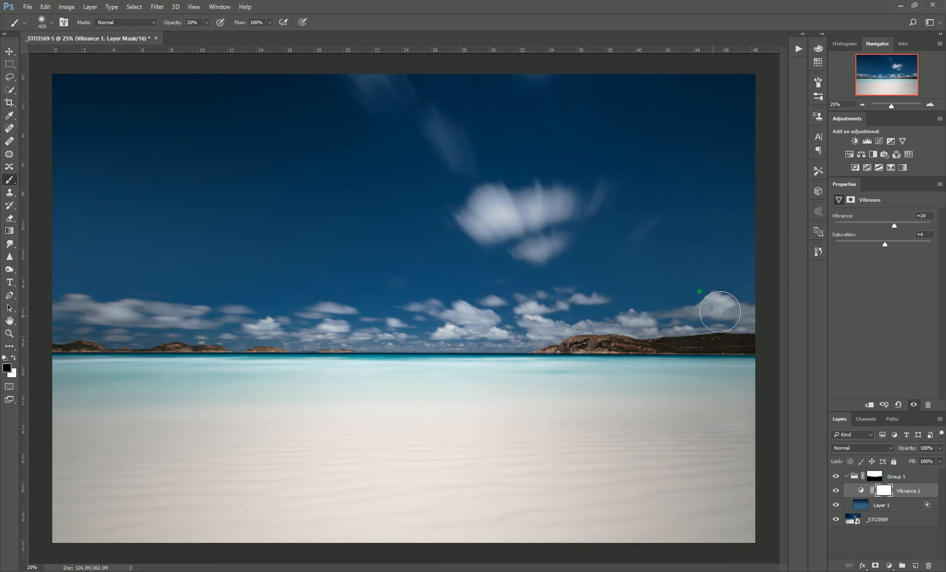
left_click(836, 477)
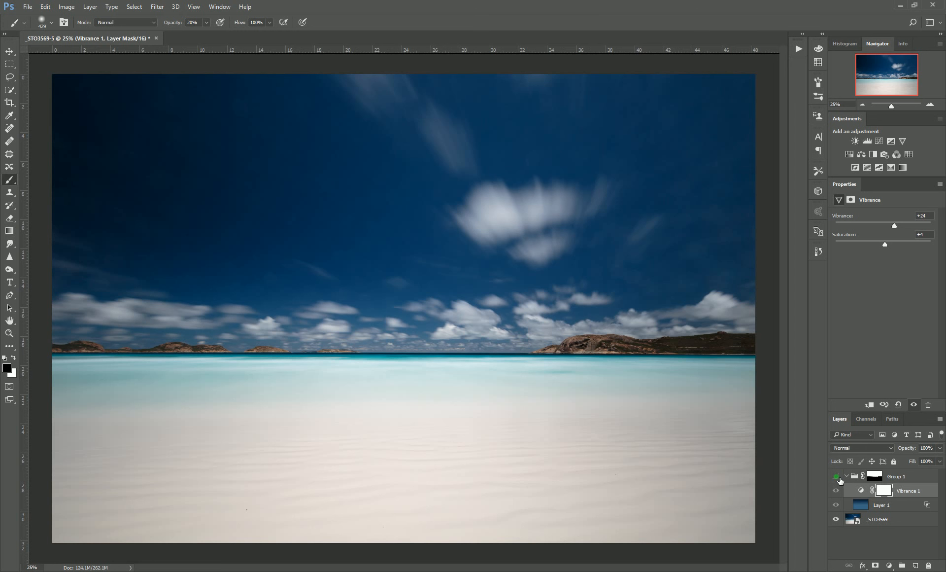
left_click(837, 475)
left_click(836, 476)
left_click(837, 476)
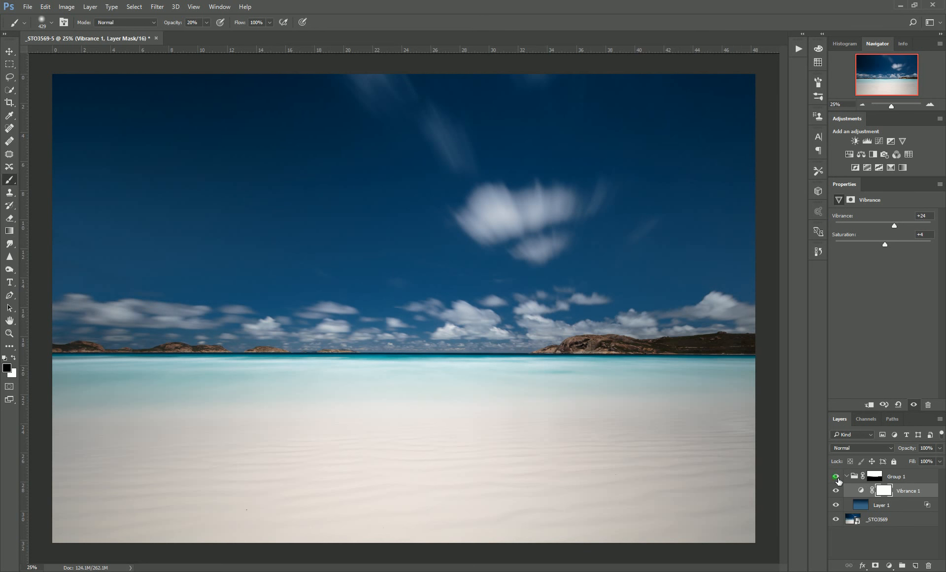